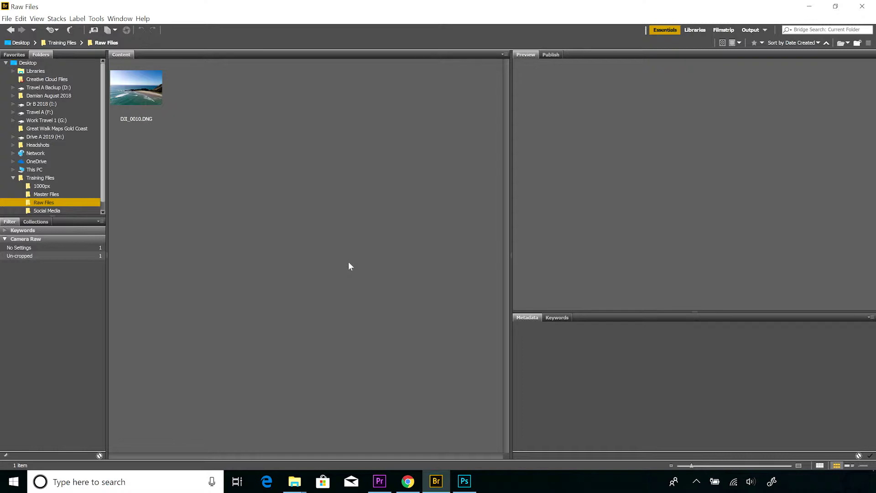
- Select DJI_0010.DNG in Bridge, bring up its context menu, then dismiss it without opening anything
key(ctrl+a)
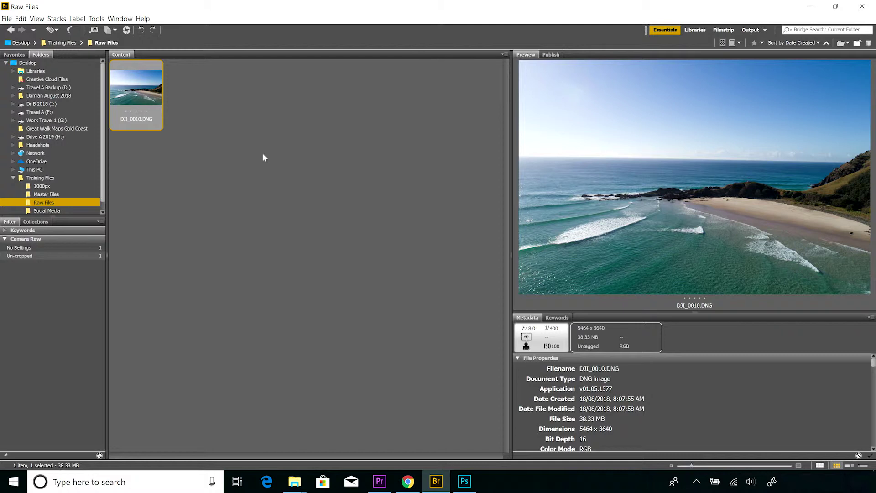
right_click(134, 84)
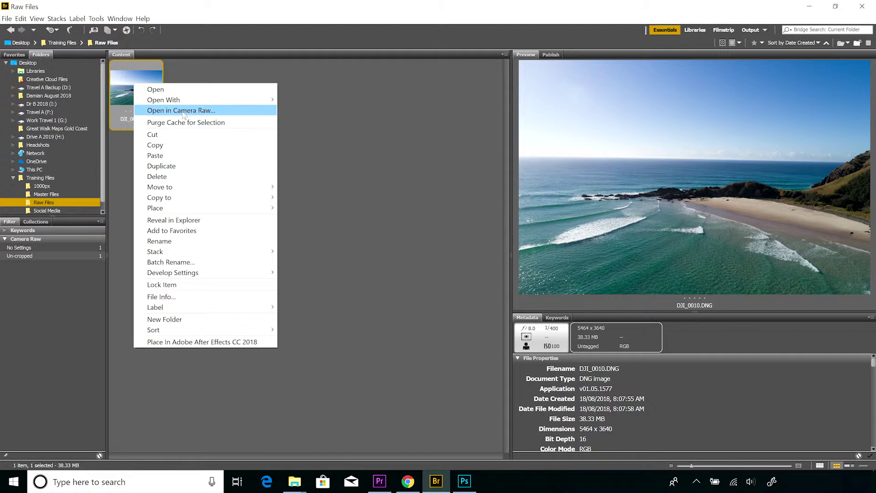
click(129, 11)
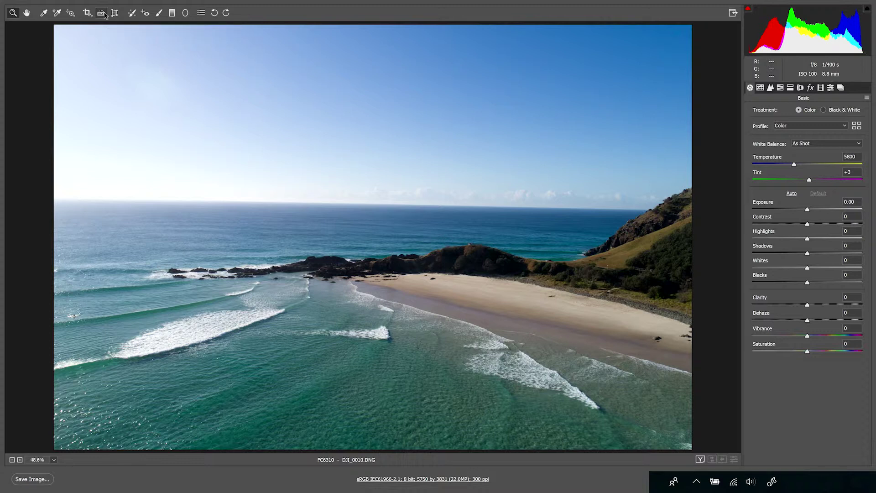
- Trace the horizon with the Straighten tool and commit the levelled crop
click(101, 13)
drag(76, 194, 638, 207)
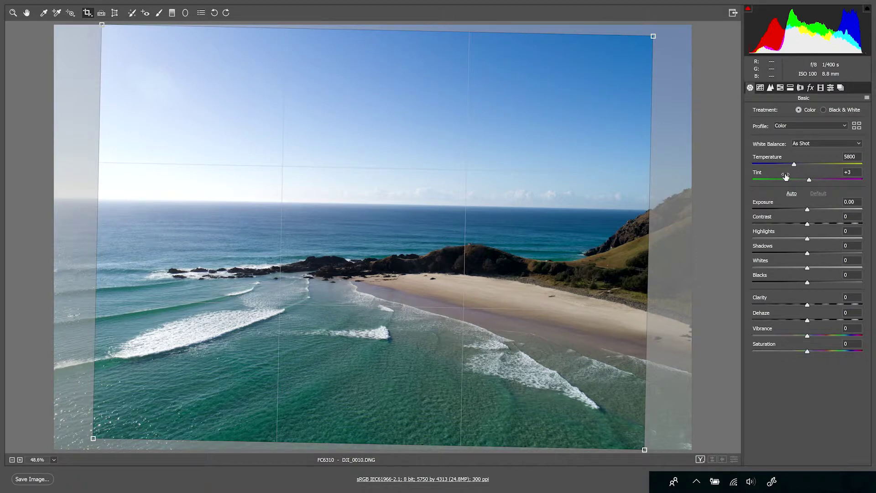
key(Return)
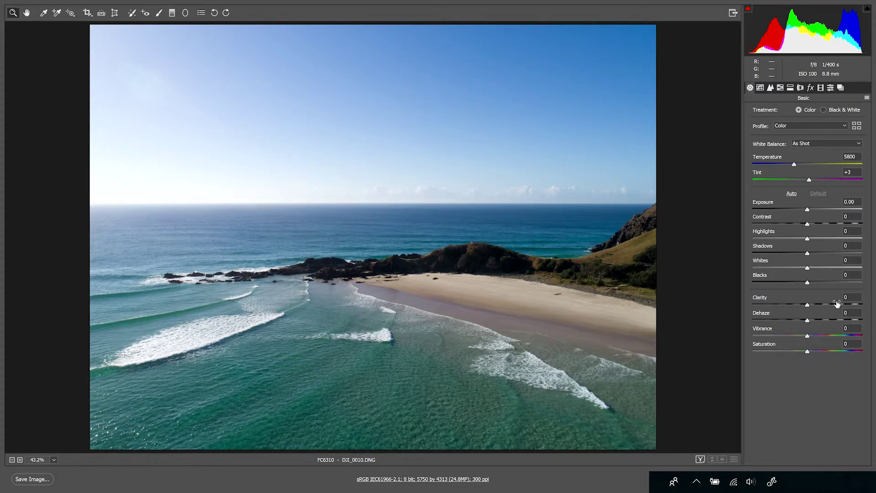
- Undo the crop, then re-straighten along the horizon and commit it again
key(ctrl+z)
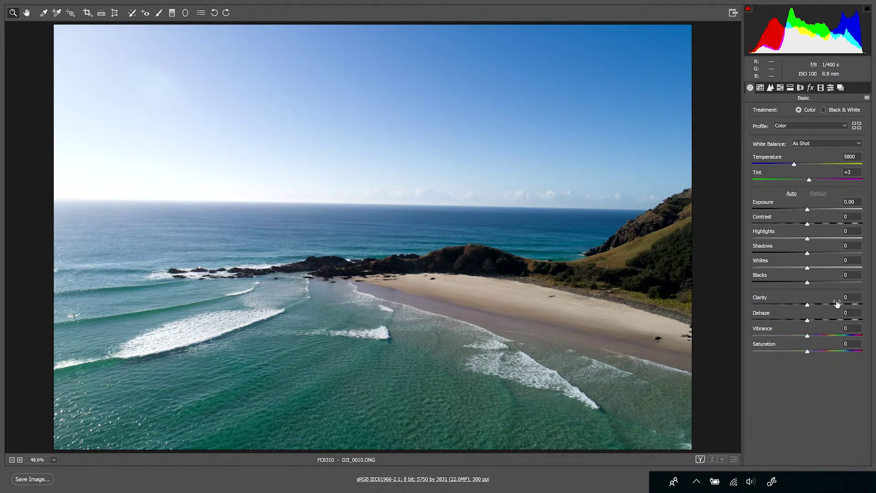
click(104, 13)
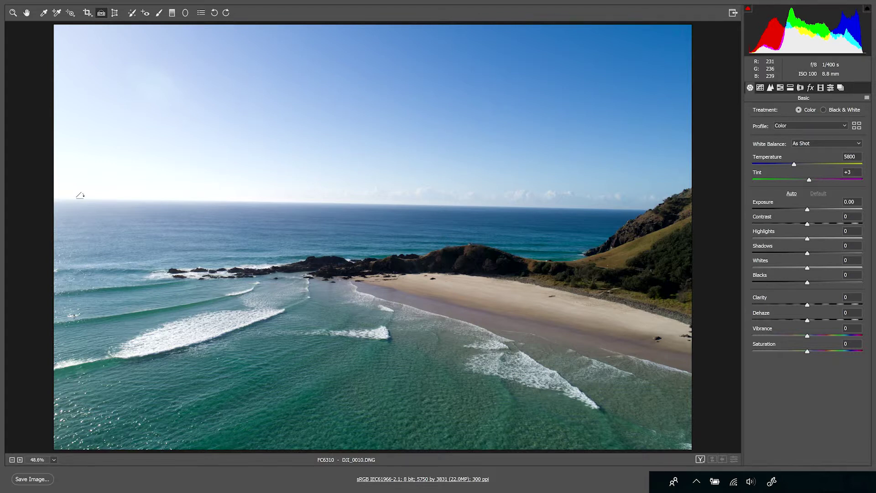
drag(80, 195, 622, 206)
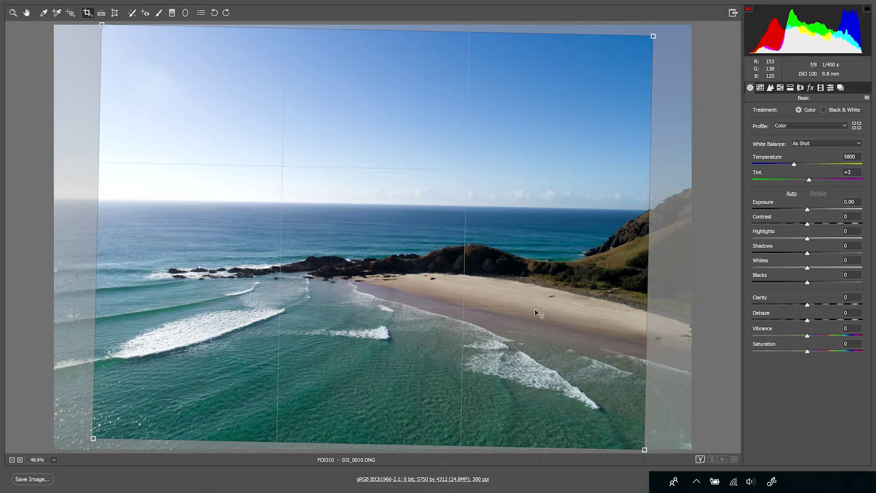
key(Return)
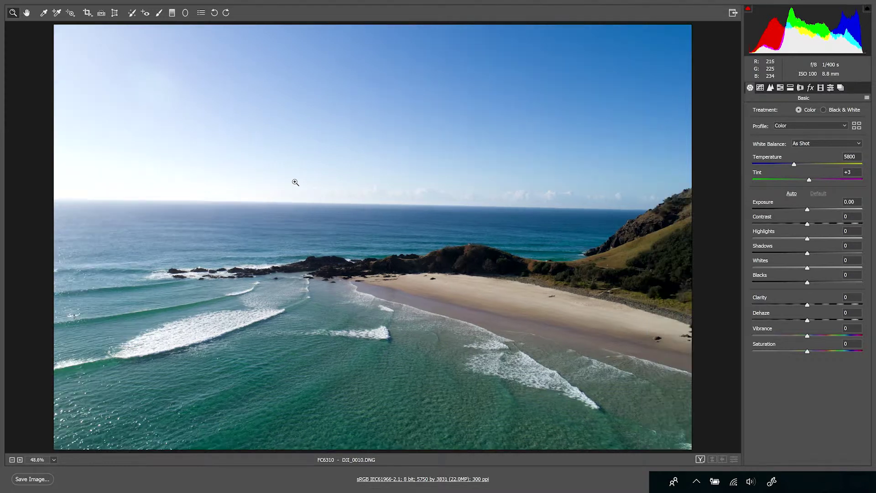
- Straighten the photo using a vertical reference line, then revert that crop
click(102, 13)
drag(355, 75, 354, 347)
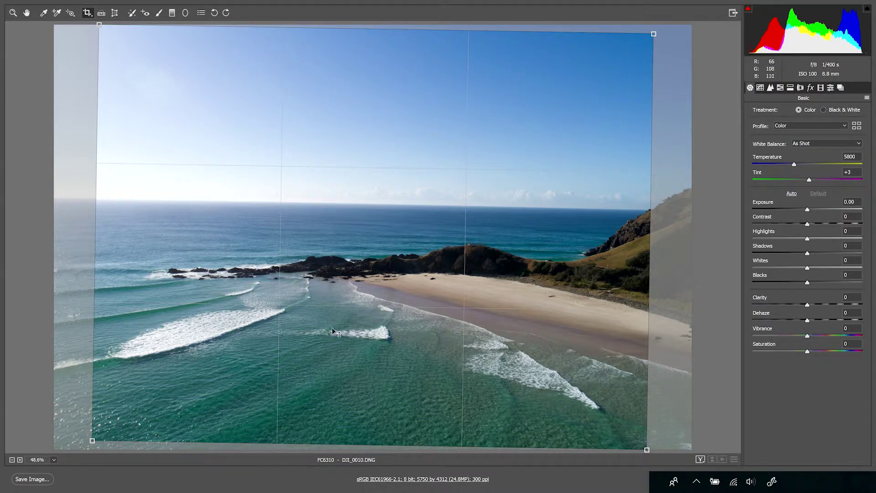
key(z)
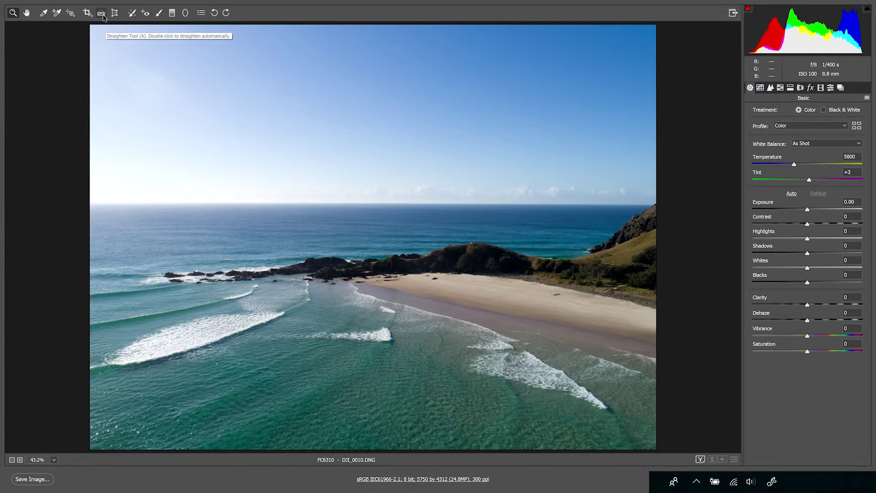
key(ctrl+z)
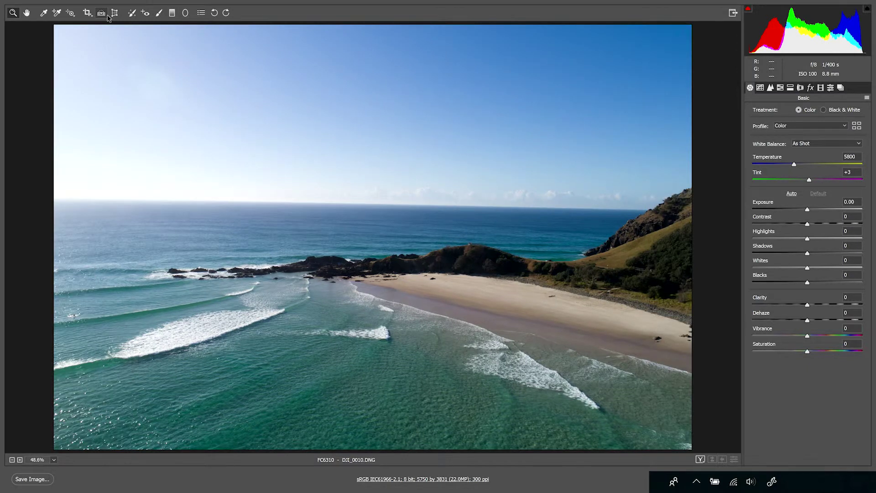
- Trace the horizon across the whole photo once more, leaving it uncropped
click(107, 15)
drag(68, 196, 652, 208)
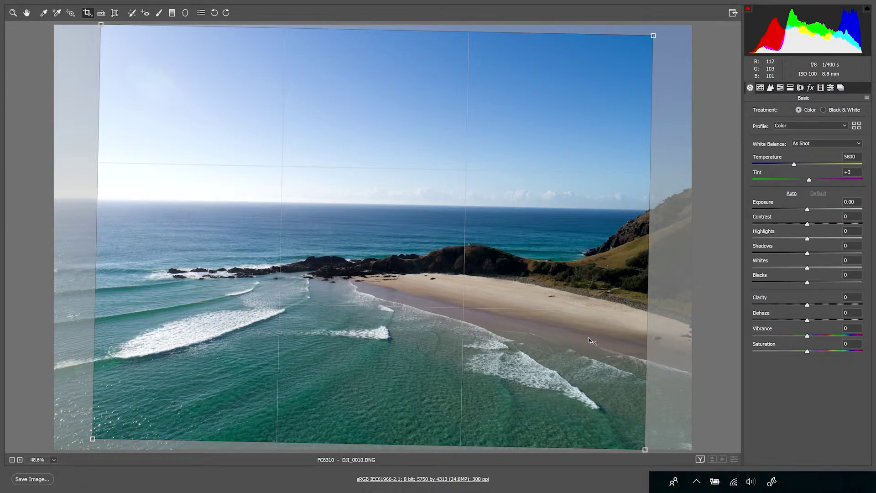
key(z)
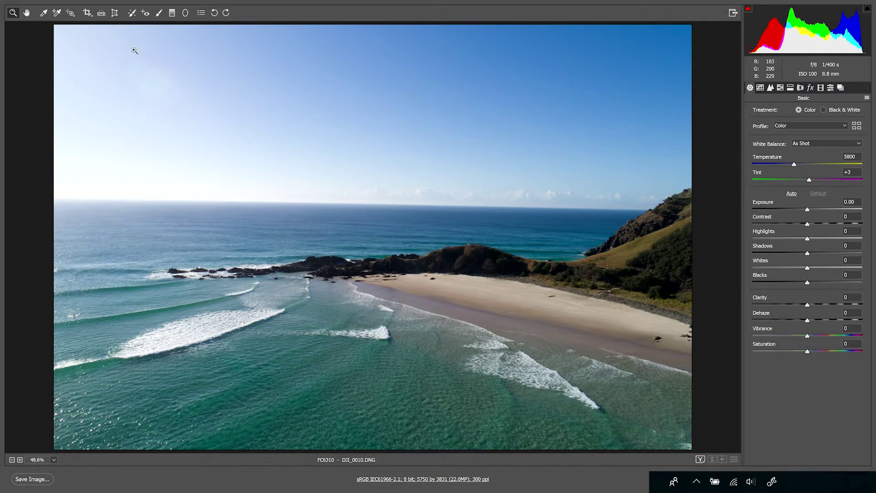
- Draw a crop box from the left edge and enlarge it to full height, excluding the right strip
click(87, 15)
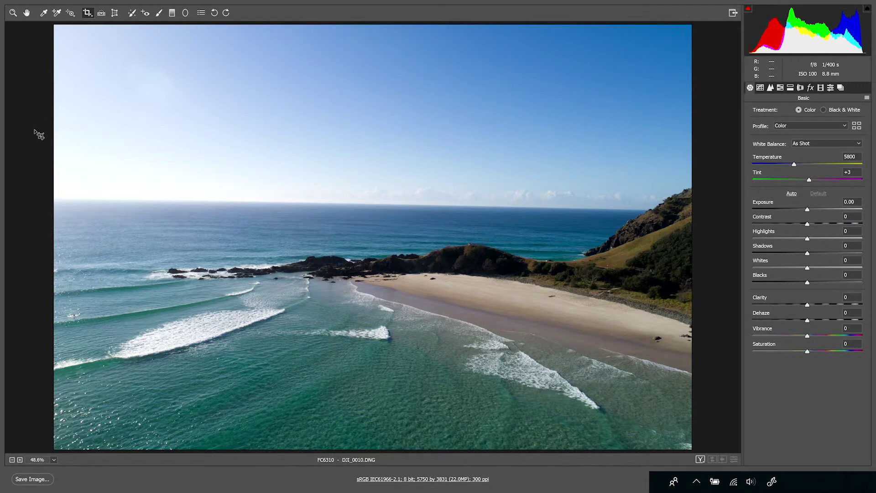
drag(37, 133, 623, 352)
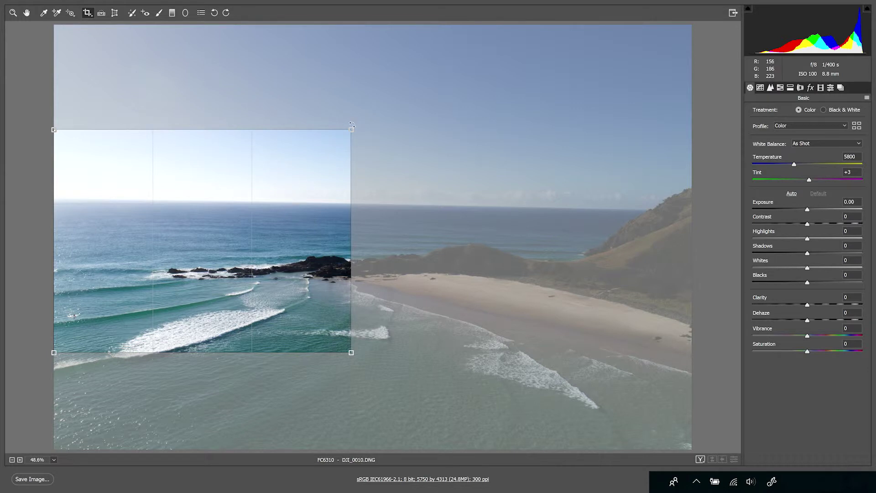
drag(358, 122, 687, 23)
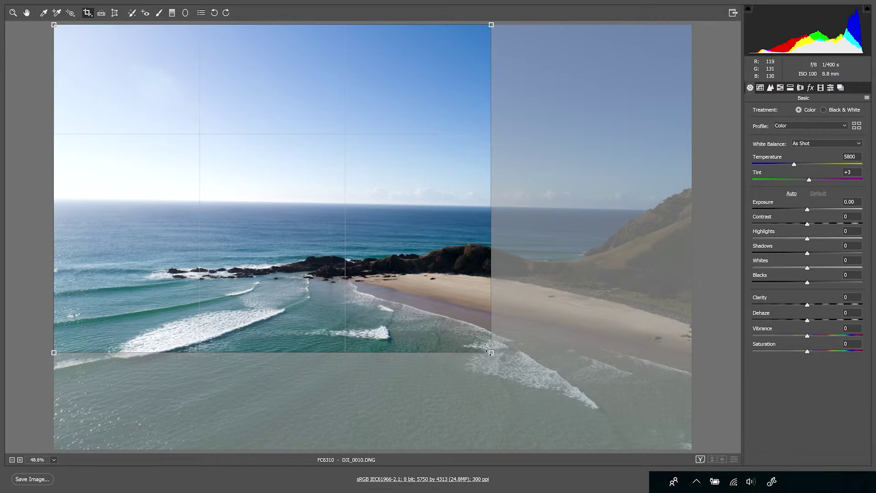
drag(490, 352, 620, 449)
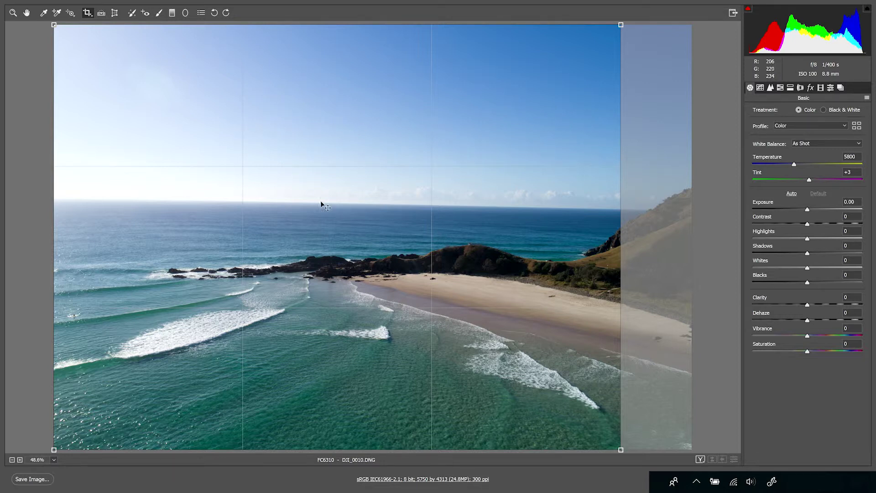
- Switch the crop aspect to Normal and resize the box from its corner
right_click(313, 118)
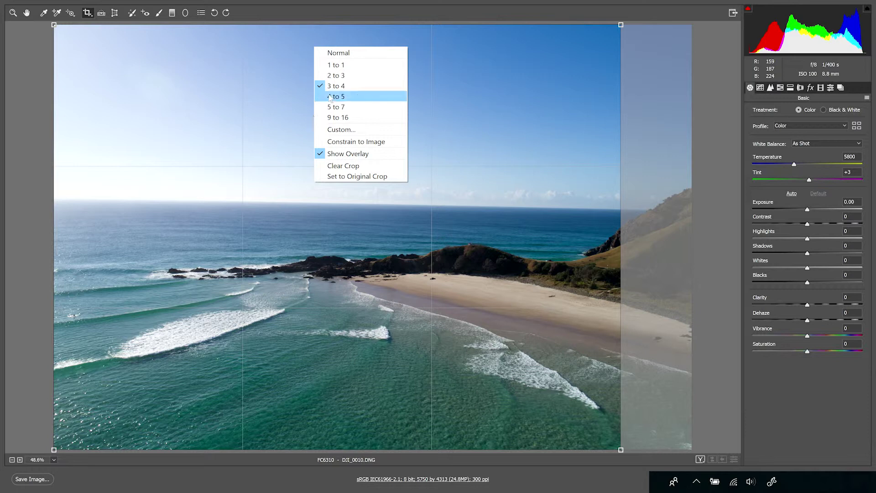
click(357, 58)
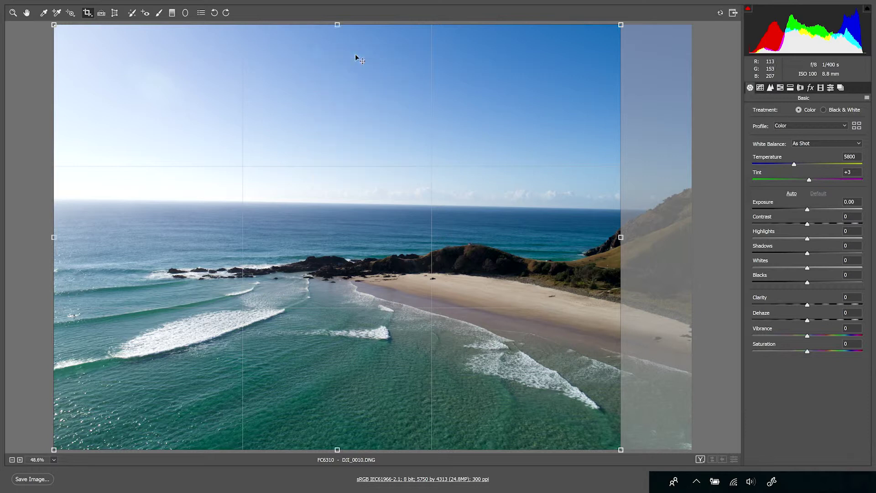
drag(620, 450, 634, 374)
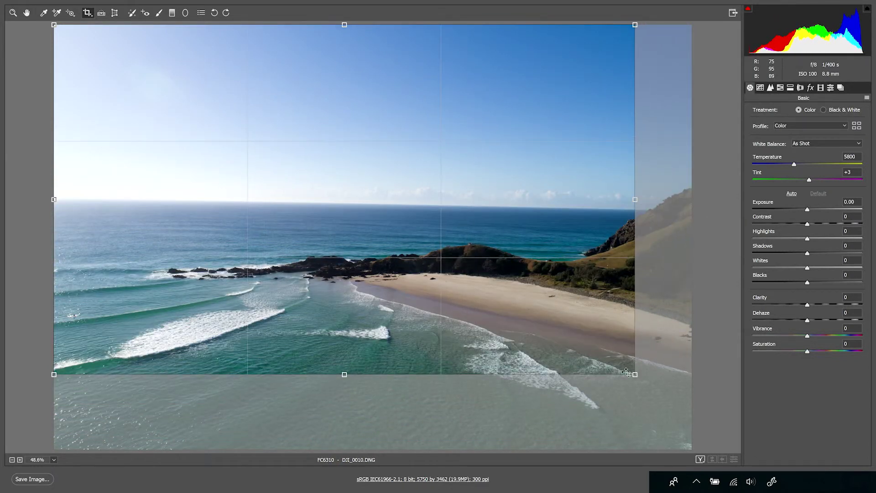
- Change the crop to a 1 to 1 square centred on the headland and beach
right_click(518, 168)
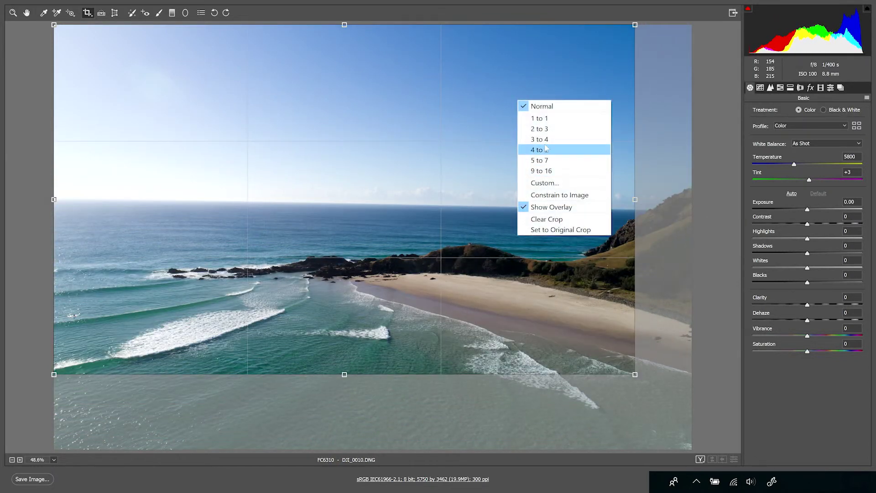
click(553, 119)
drag(475, 179, 506, 211)
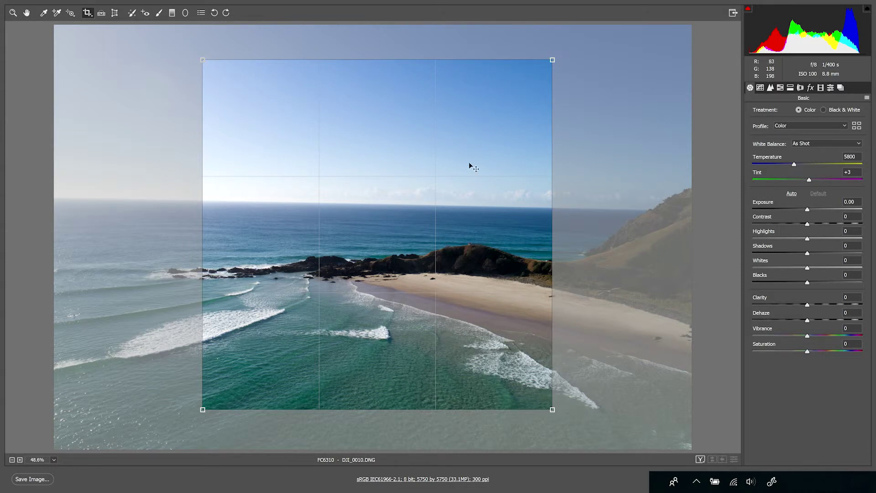
right_click(405, 170)
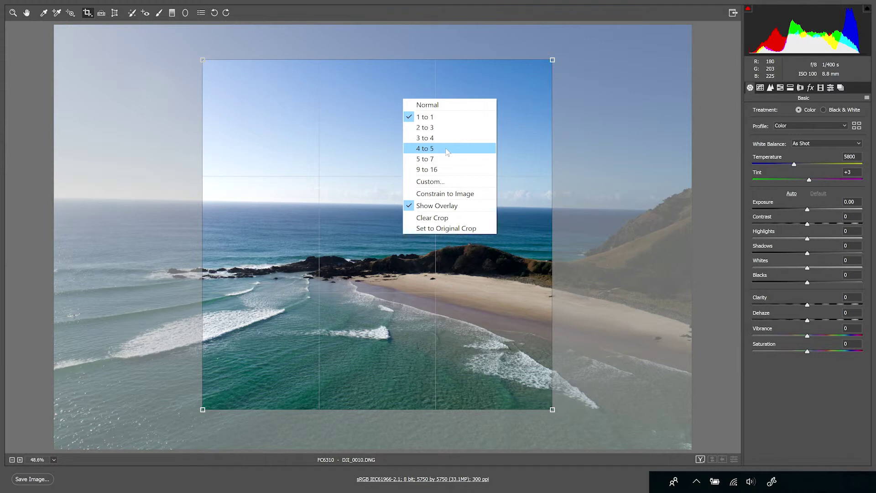
click(454, 182)
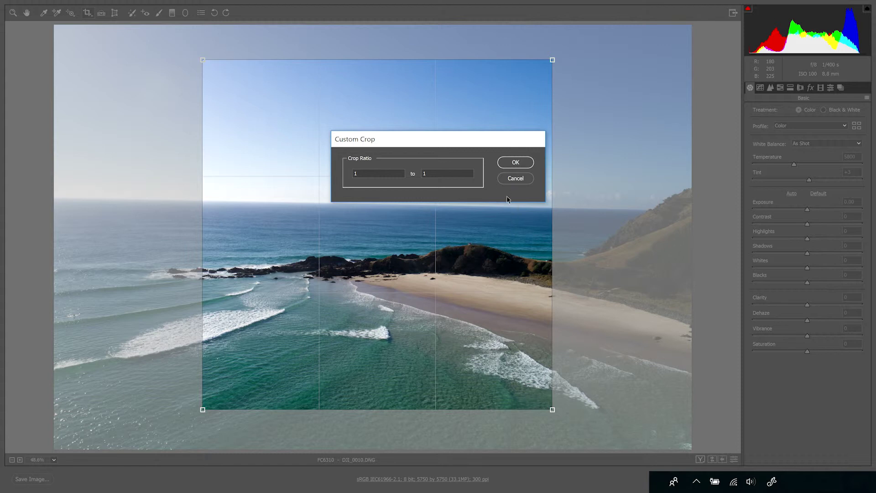
click(518, 182)
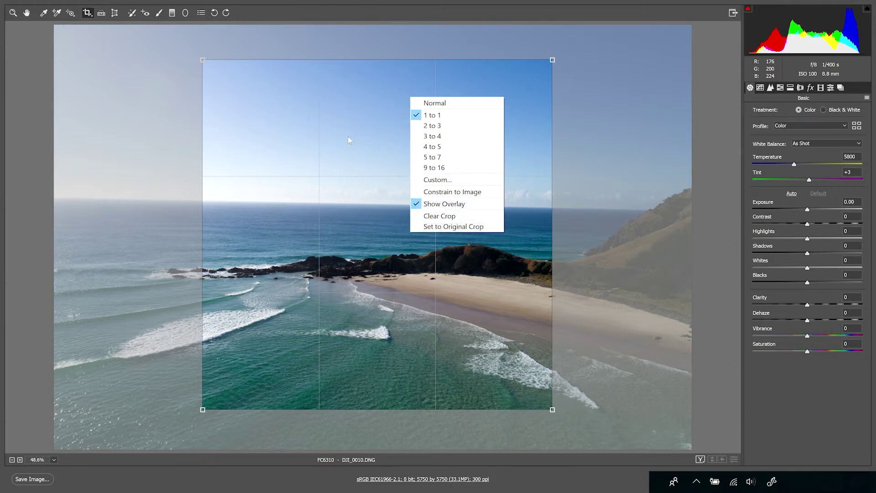
click(356, 171)
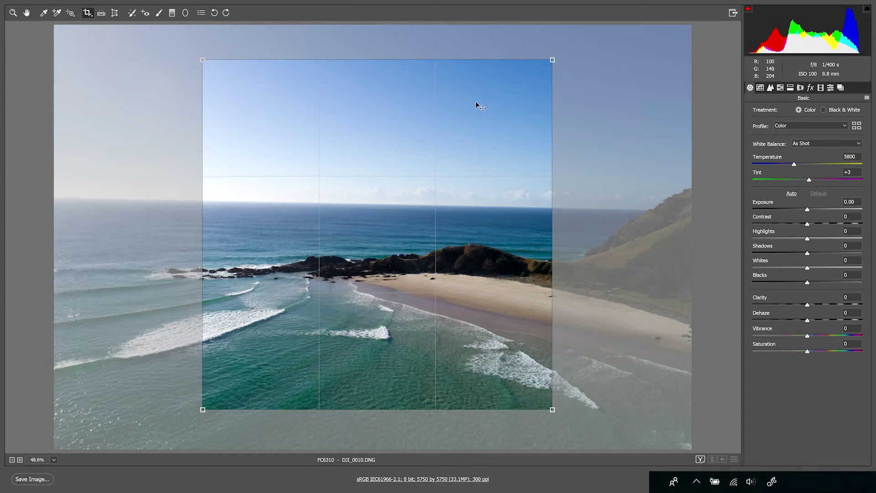
- Nudge and rotate the square crop, then revert it with Set to Original Crop
drag(473, 108, 461, 132)
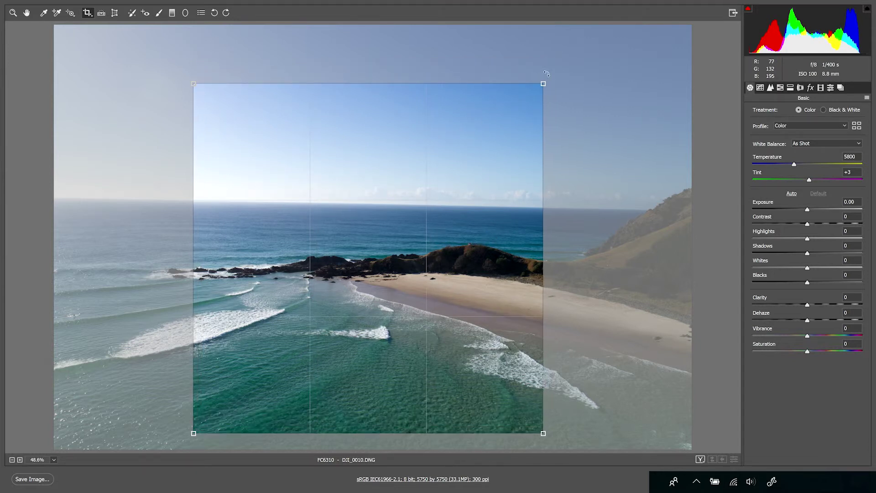
drag(550, 72, 553, 74)
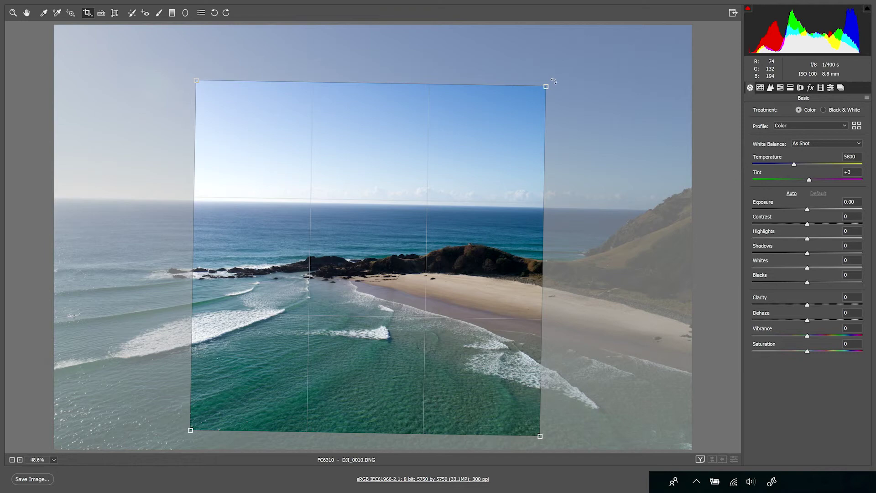
drag(553, 81, 529, 61)
right_click(487, 119)
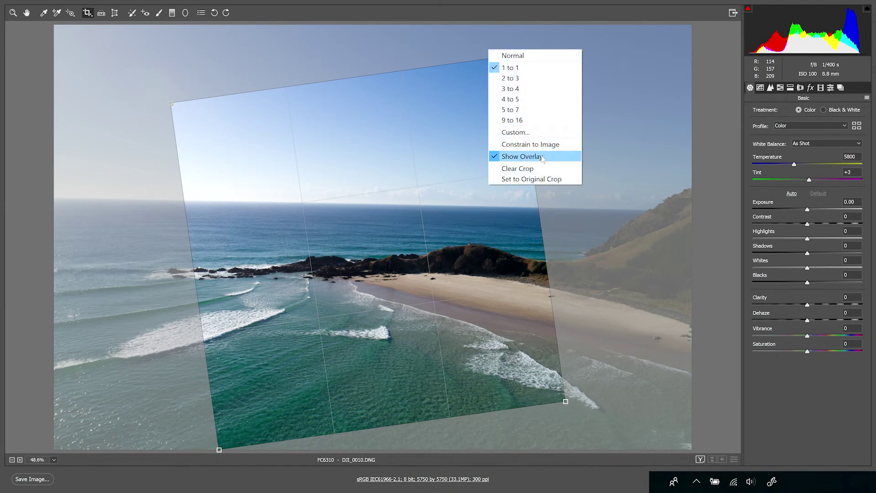
click(541, 180)
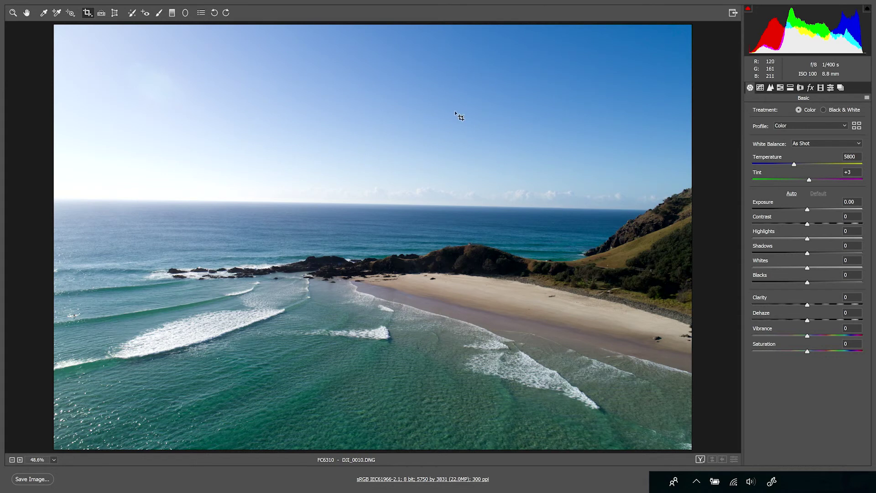
drag(222, 88, 508, 241)
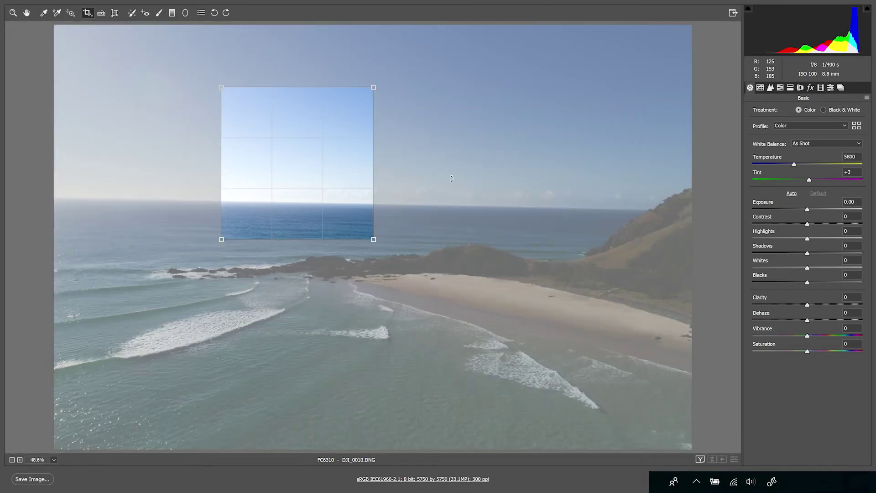
right_click(355, 75)
click(401, 201)
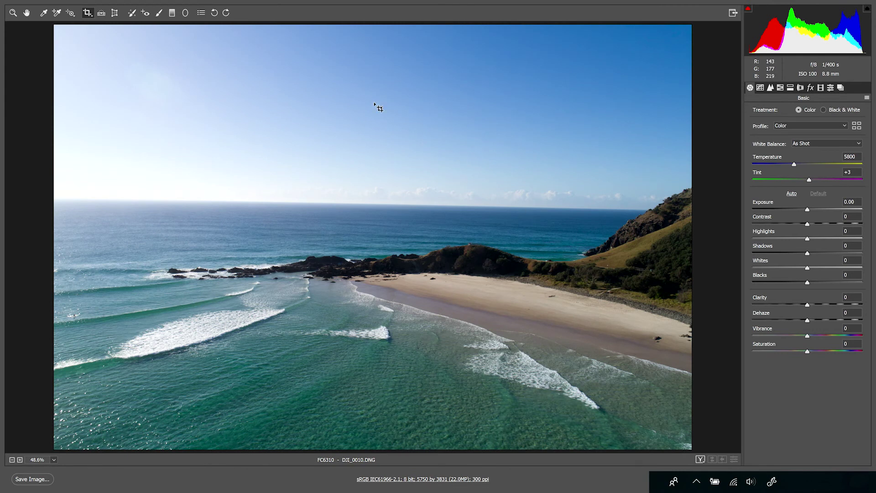
right_click(336, 80)
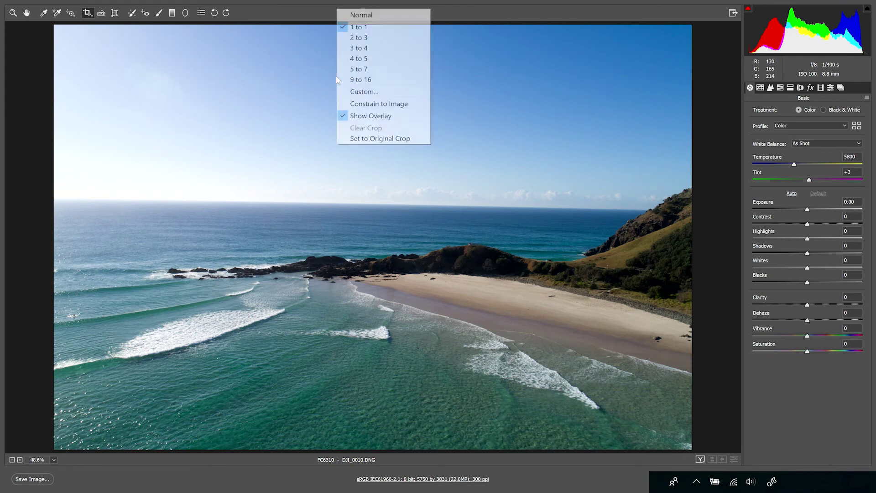
click(171, 74)
drag(107, 57, 608, 348)
right_click(338, 164)
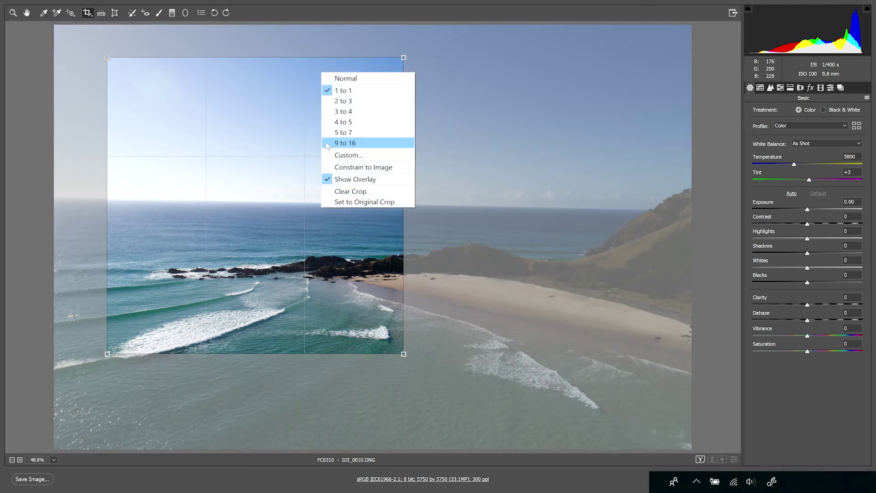
click(379, 196)
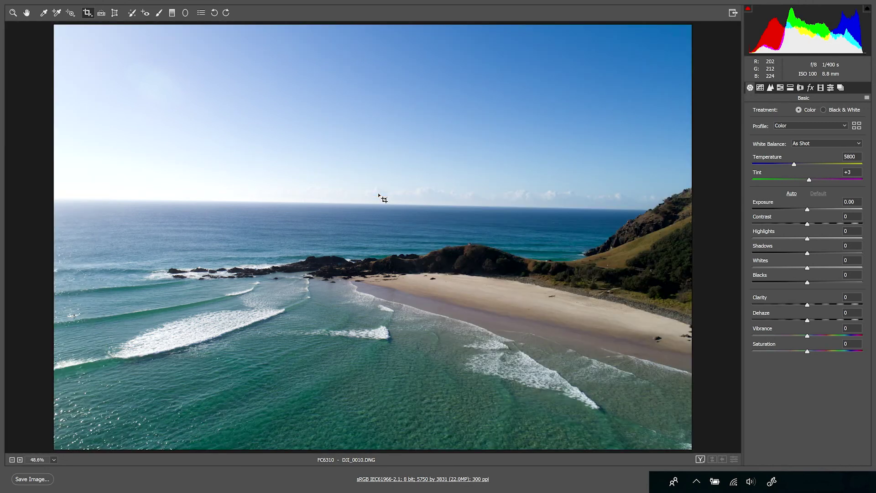